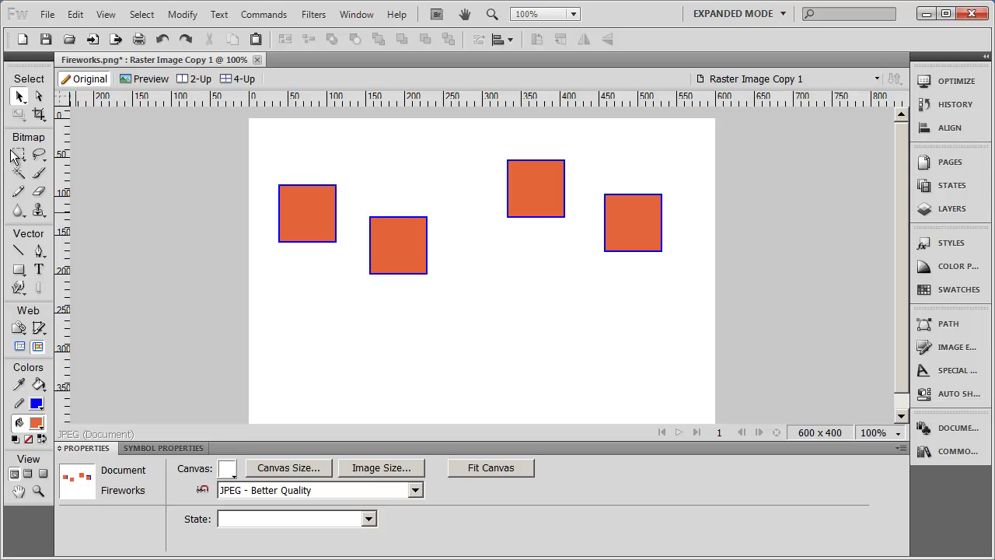
# Step: Switch to the Pointer tool to select and move objects
pyautogui.click(19, 97)
pyautogui.click(314, 219)
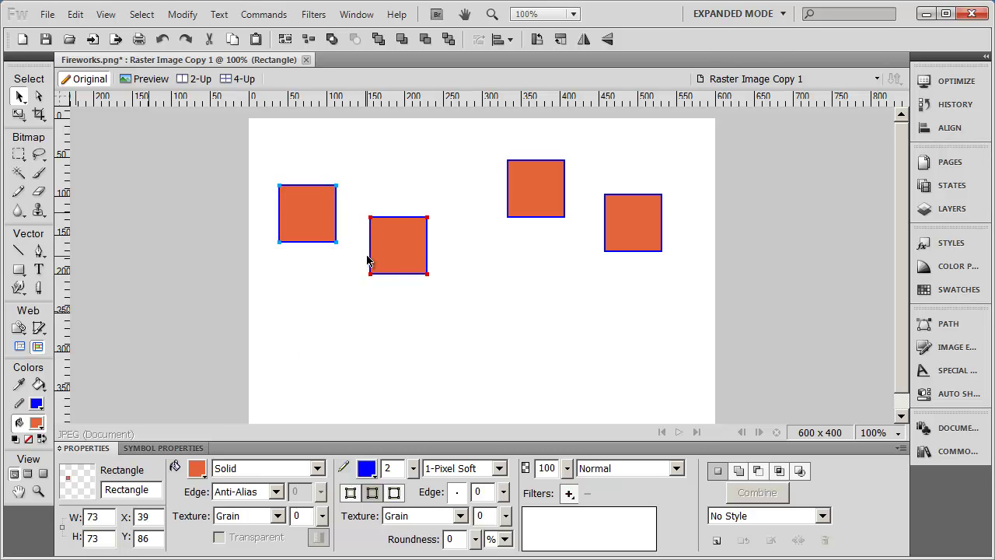
pyautogui.click(404, 256)
pyautogui.click(556, 192)
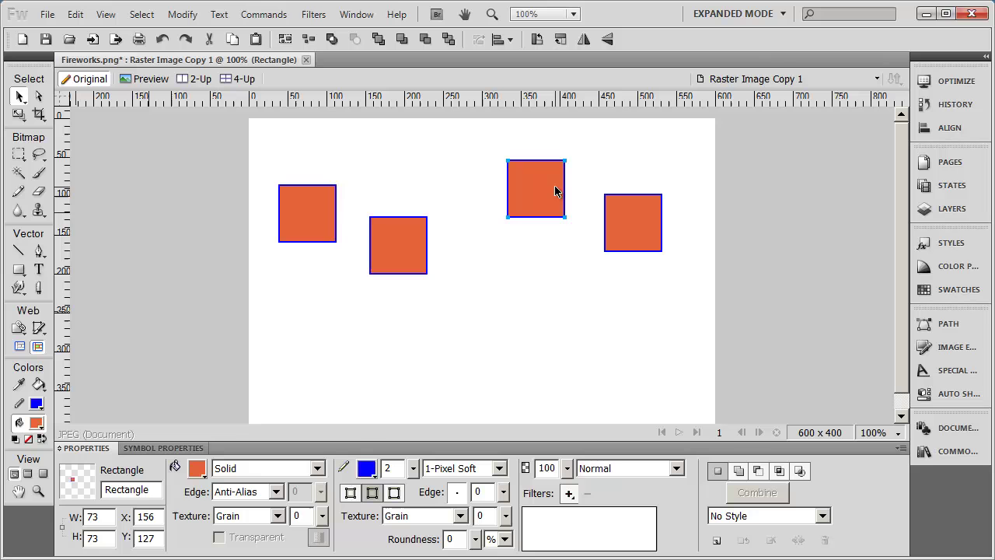
pyautogui.click(632, 247)
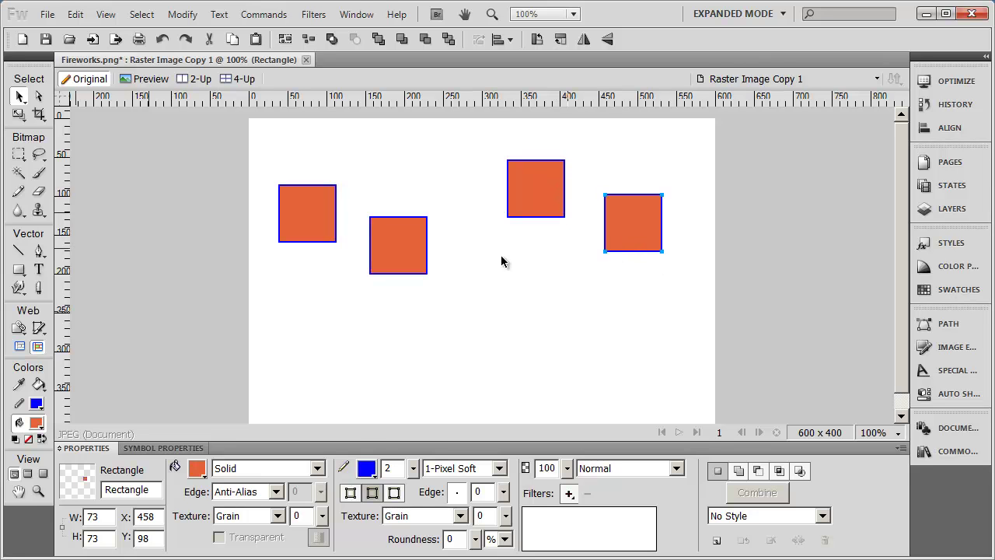
pyautogui.click(459, 339)
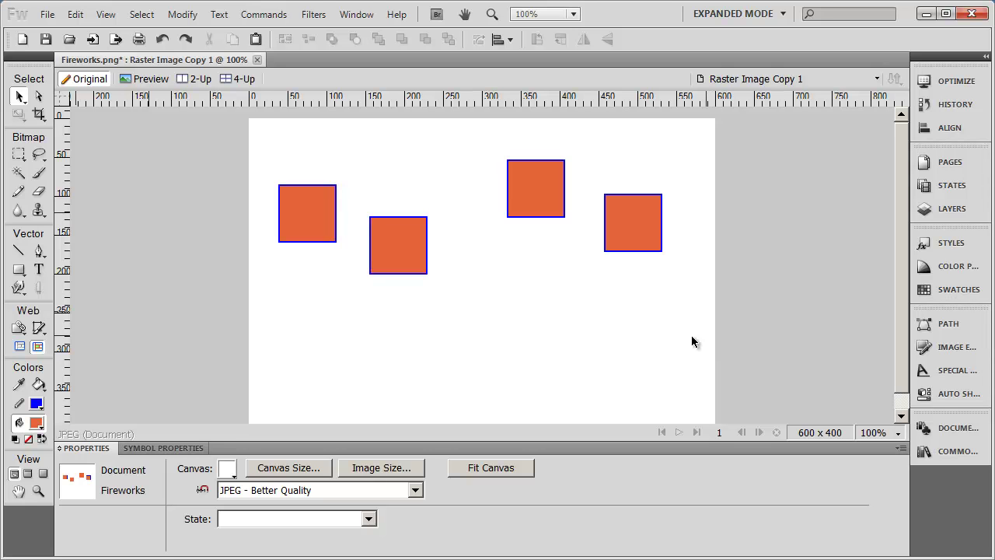
pyautogui.moveTo(261, 138); pyautogui.dragTo(695, 300)
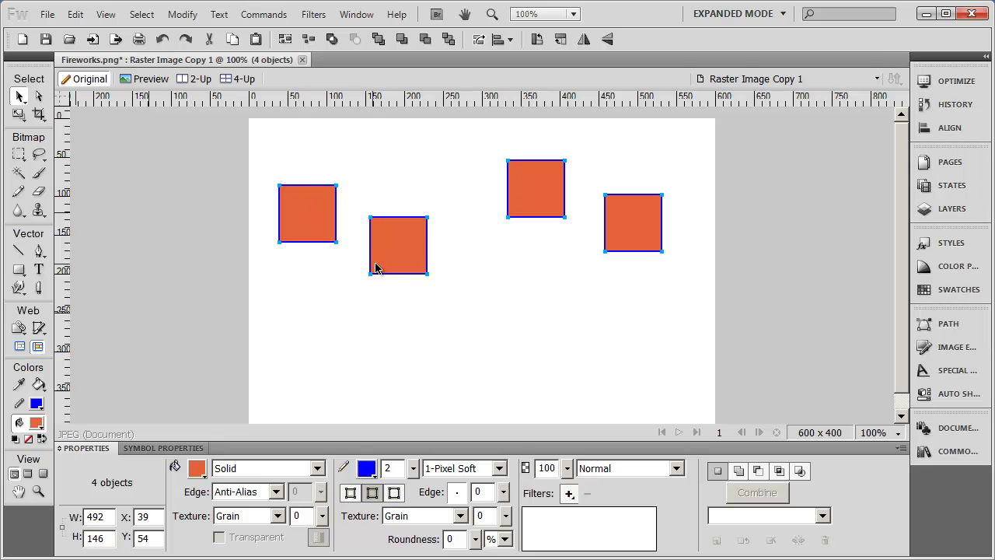
pyautogui.click(537, 349)
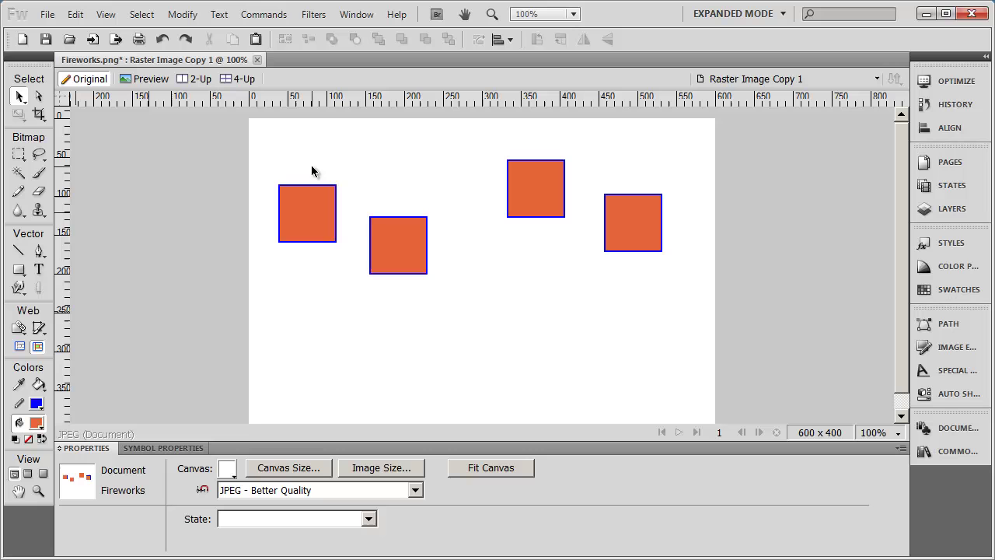
pyautogui.moveTo(311, 172); pyautogui.dragTo(650, 256)
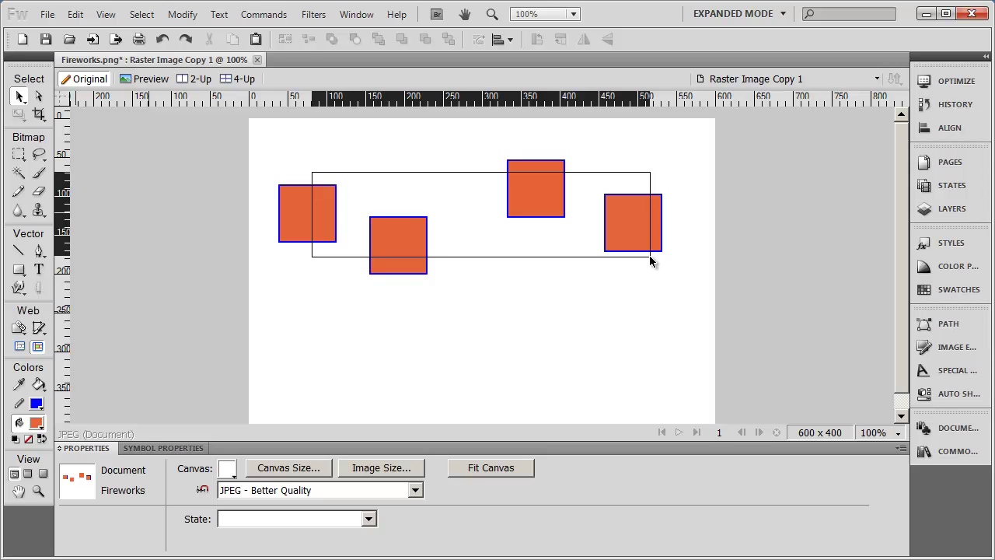
pyautogui.moveTo(651, 256); pyautogui.dragTo(651, 257)
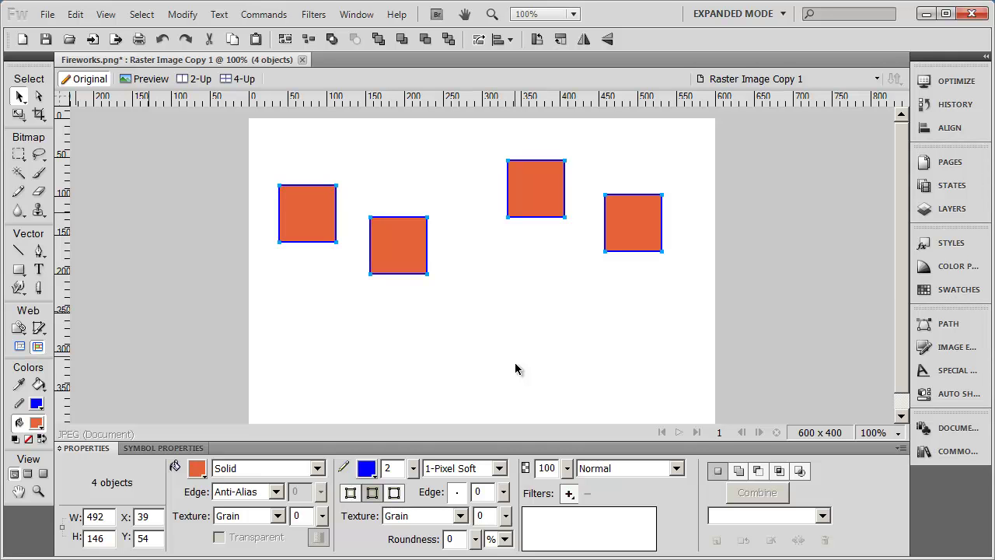
pyautogui.click(482, 368)
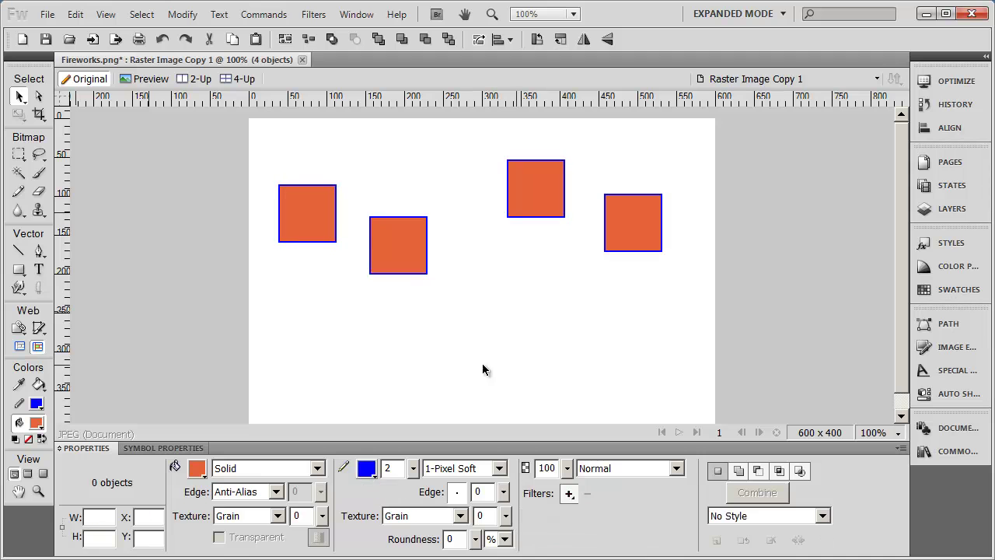
pyautogui.moveTo(258, 140); pyautogui.dragTo(690, 317)
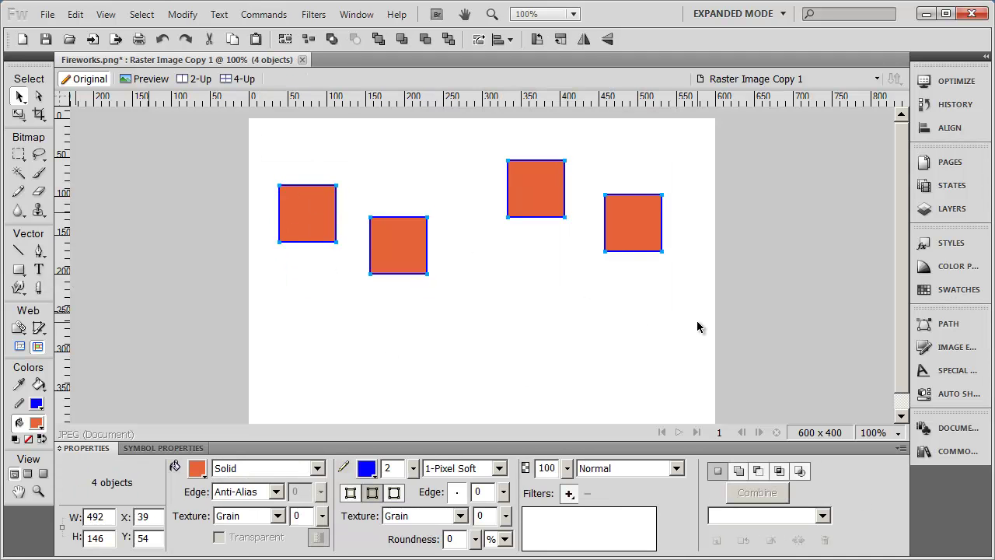
# Step: Clear the selection, then select the left, right, middle and top squares together
pyautogui.click(500, 311)
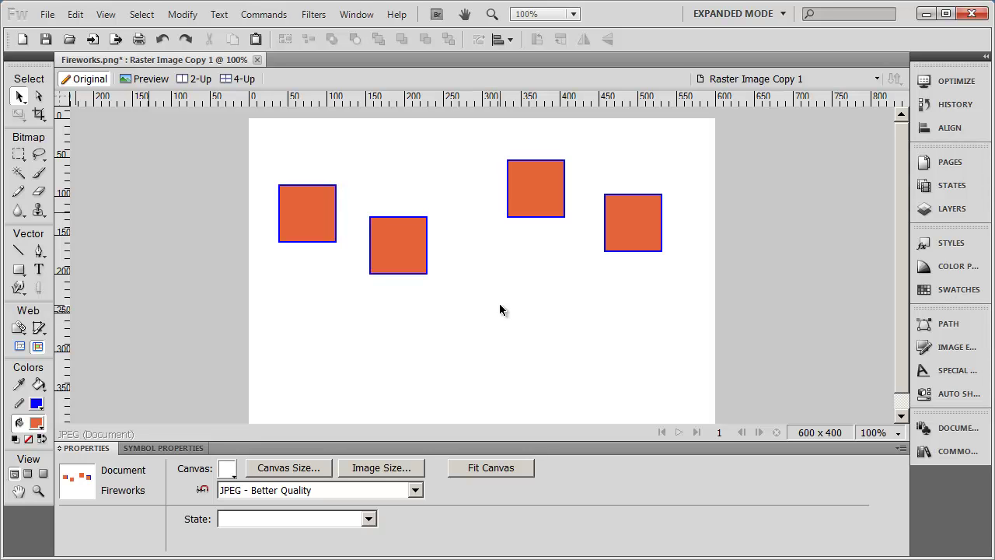
pyautogui.click(304, 223)
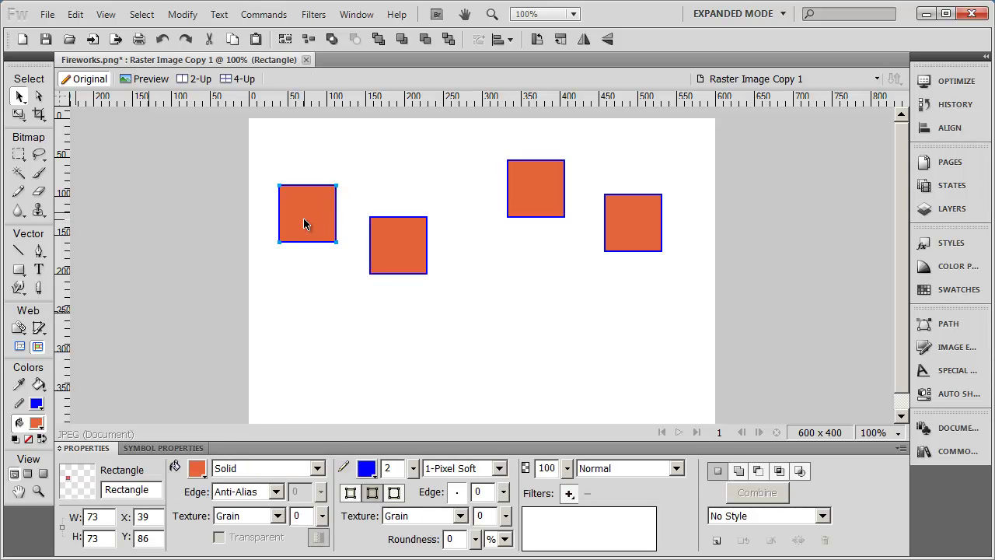
pyautogui.keyDown('shift'); pyautogui.click(637, 222); pyautogui.keyUp('shift')
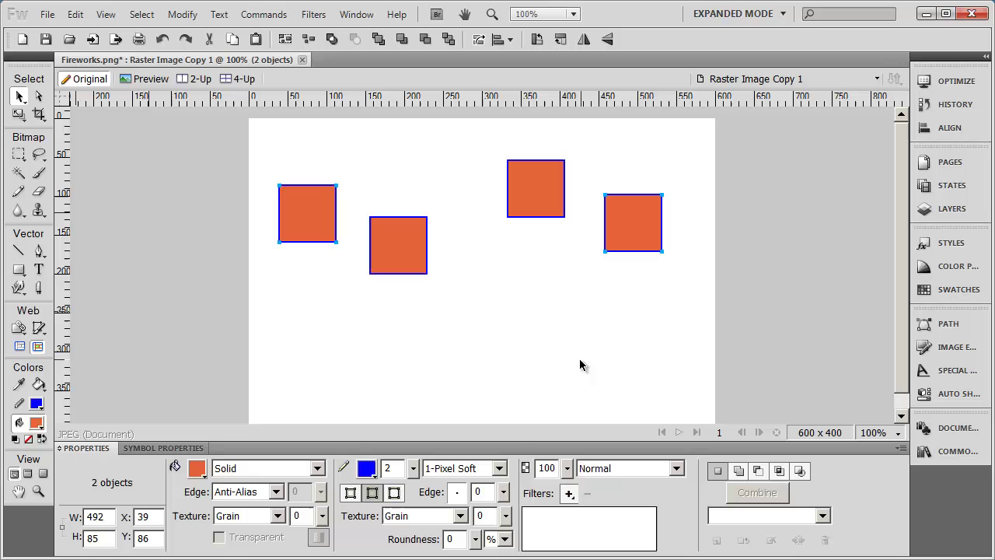
pyautogui.keyDown('shift'); pyautogui.click(396, 249); pyautogui.keyUp('shift')
pyautogui.keyDown('shift'); pyautogui.click(521, 187); pyautogui.keyUp('shift')
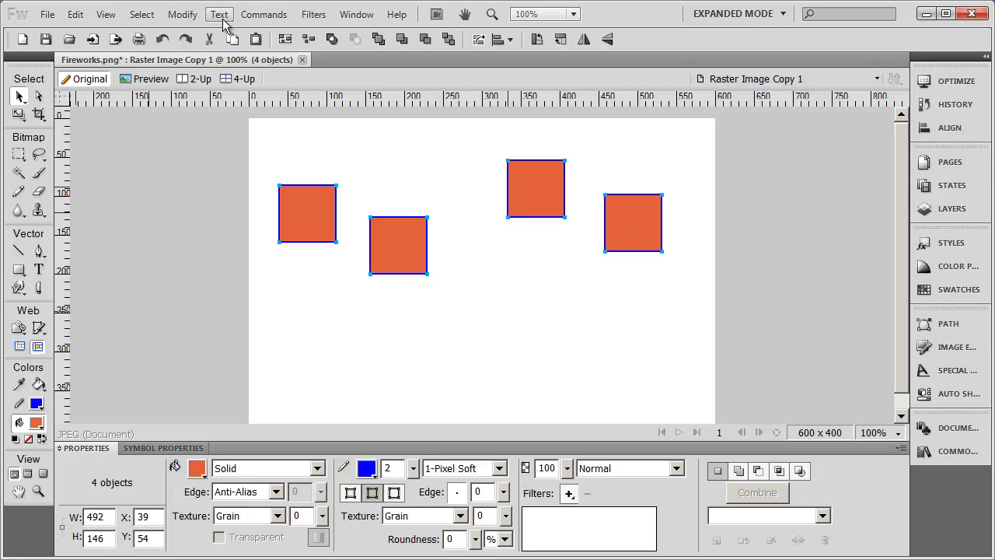
# Step: Top-align the four selected squares with Modify > Align > Top
pyautogui.click(183, 15)
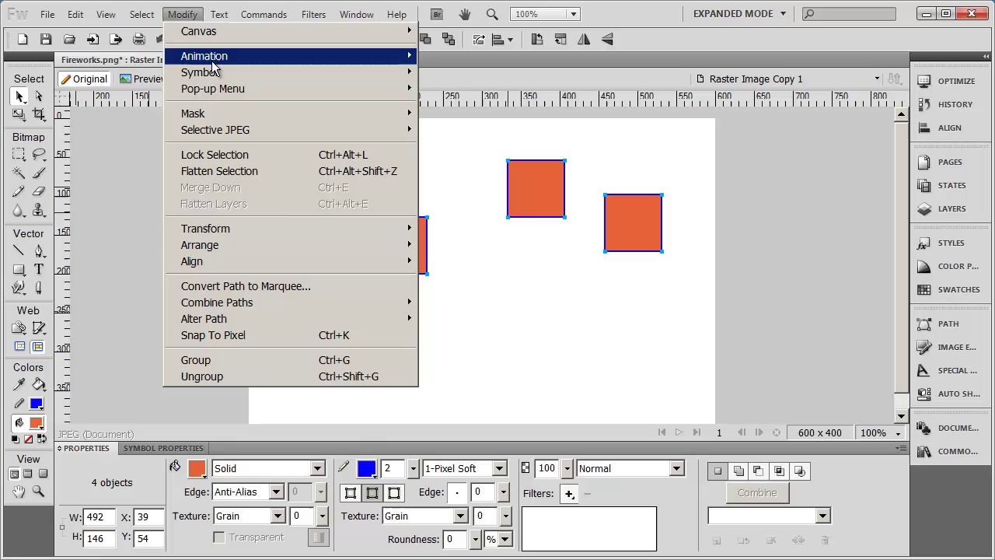
pyautogui.moveTo(310, 263)
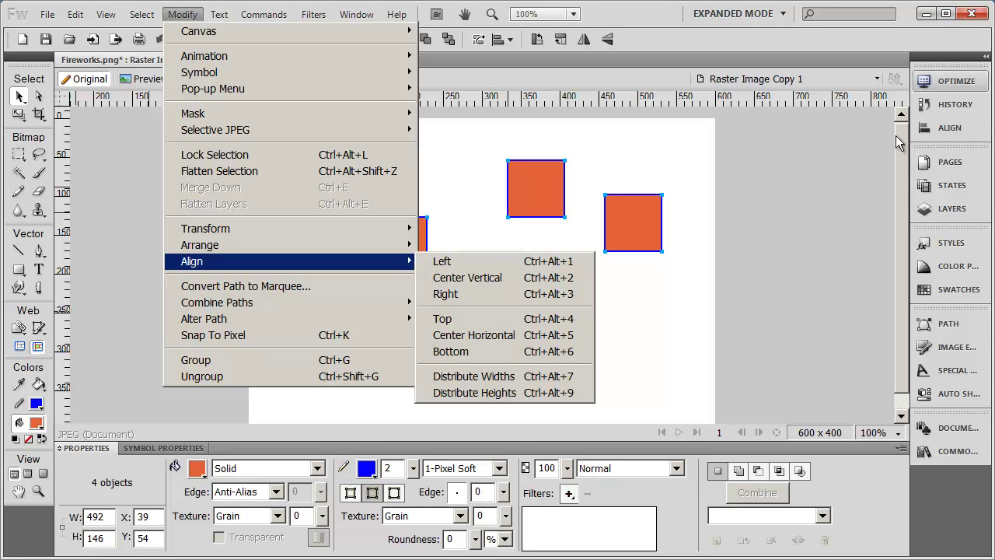
pyautogui.click(479, 325)
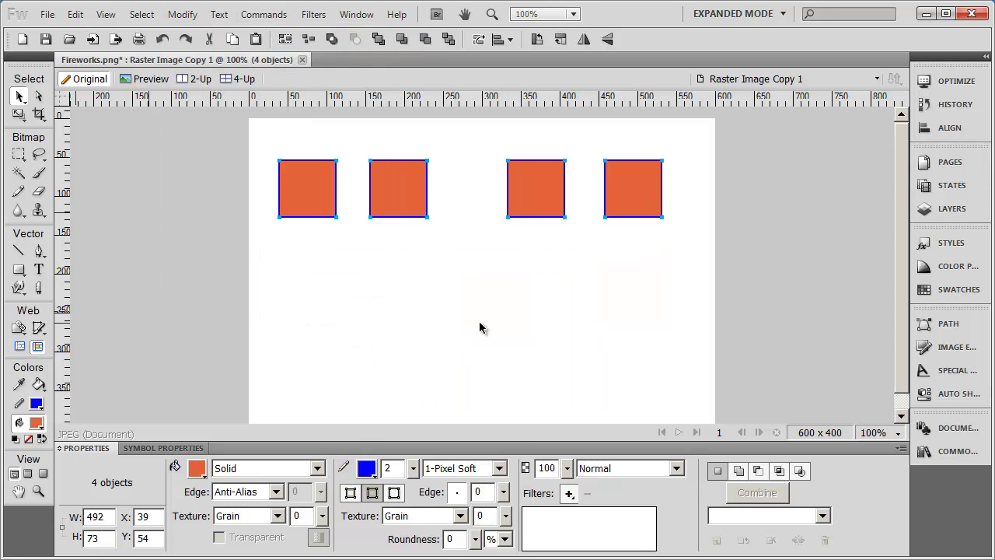
pyautogui.click(474, 256)
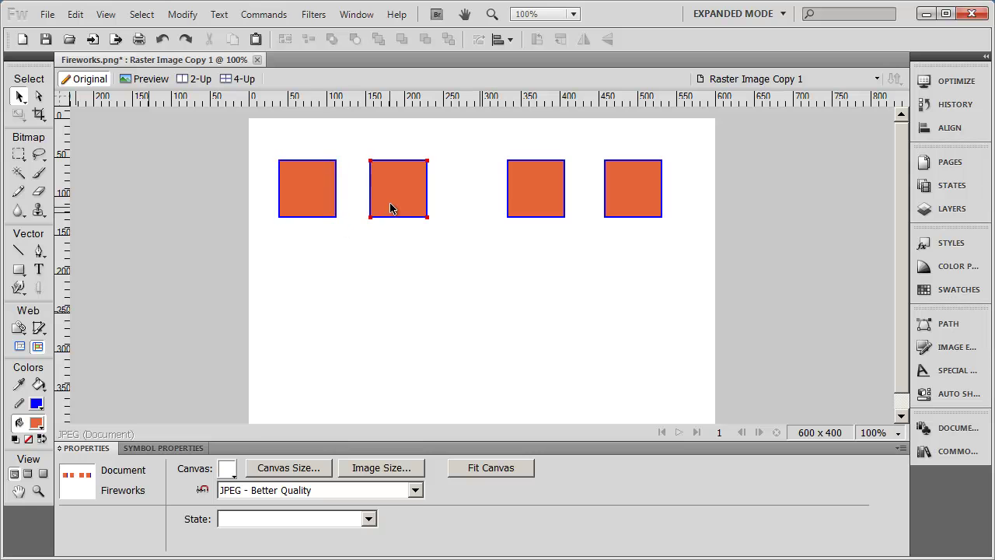
# Step: Enlarge the second square, shrink the third to about 45×50, stretch the fourth tall, then select all four
pyautogui.moveTo(429, 220); pyautogui.dragTo(468, 289)
pyautogui.click(536, 197)
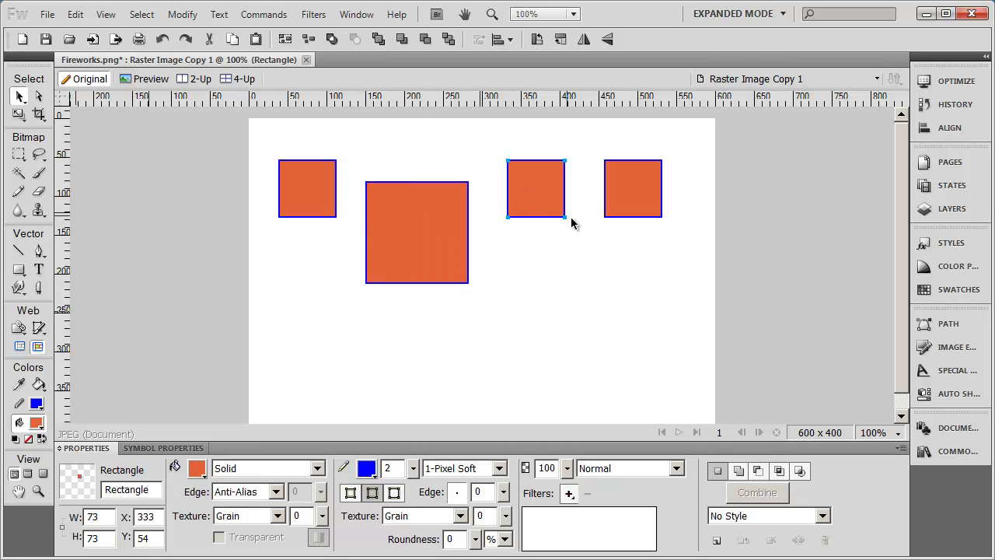
pyautogui.moveTo(564, 217); pyautogui.dragTo(542, 200)
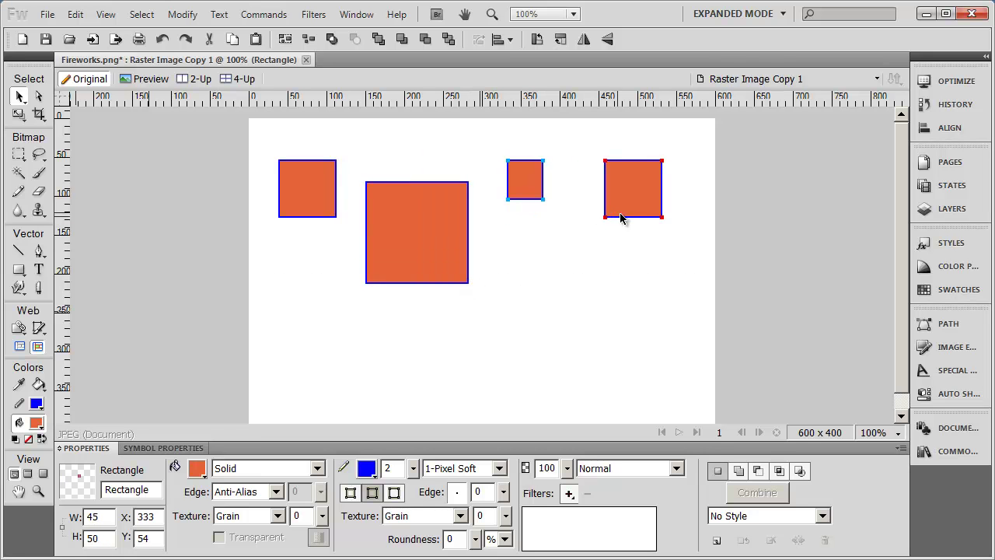
pyautogui.click(634, 201)
pyautogui.moveTo(604, 217); pyautogui.dragTo(643, 312)
pyautogui.click(568, 397)
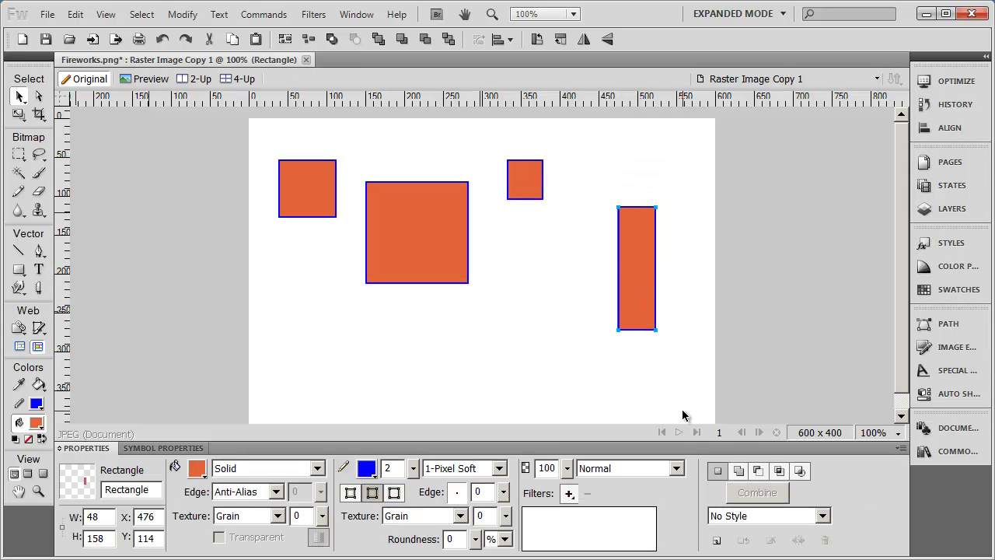
pyautogui.moveTo(209, 143); pyautogui.dragTo(754, 371)
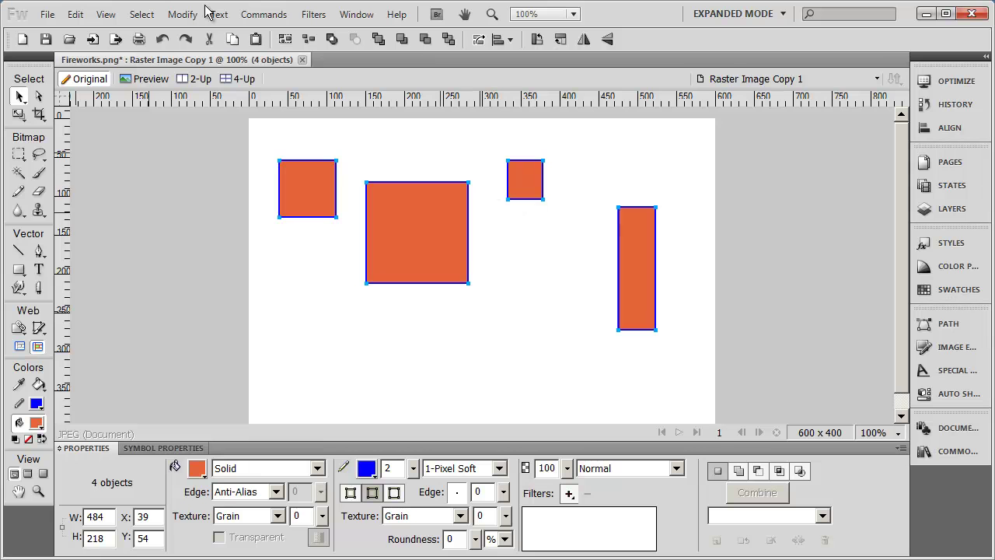
# Step: Align the four shapes by their tops, then by their bottoms, and show the Align panel
pyautogui.click(182, 16)
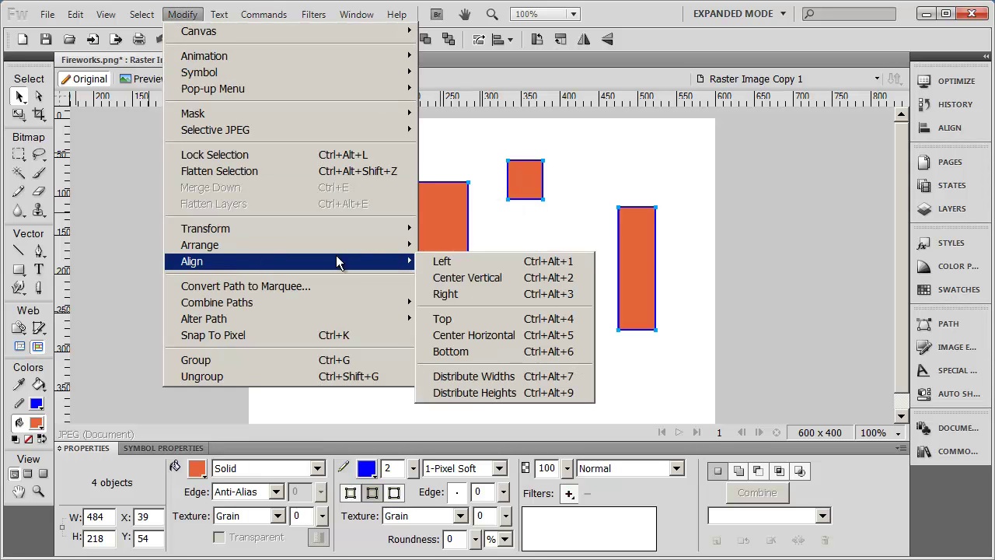
pyautogui.click(537, 320)
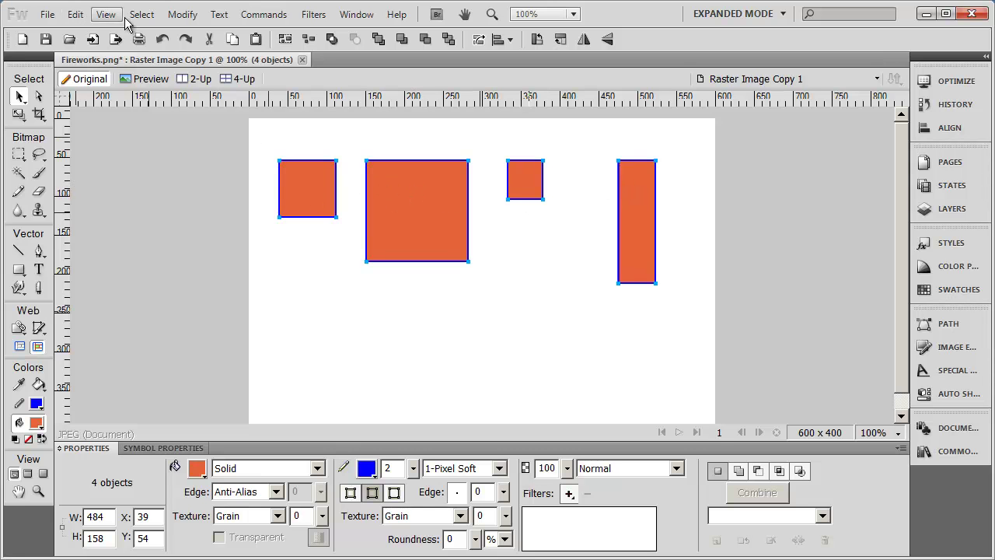
pyautogui.click(182, 15)
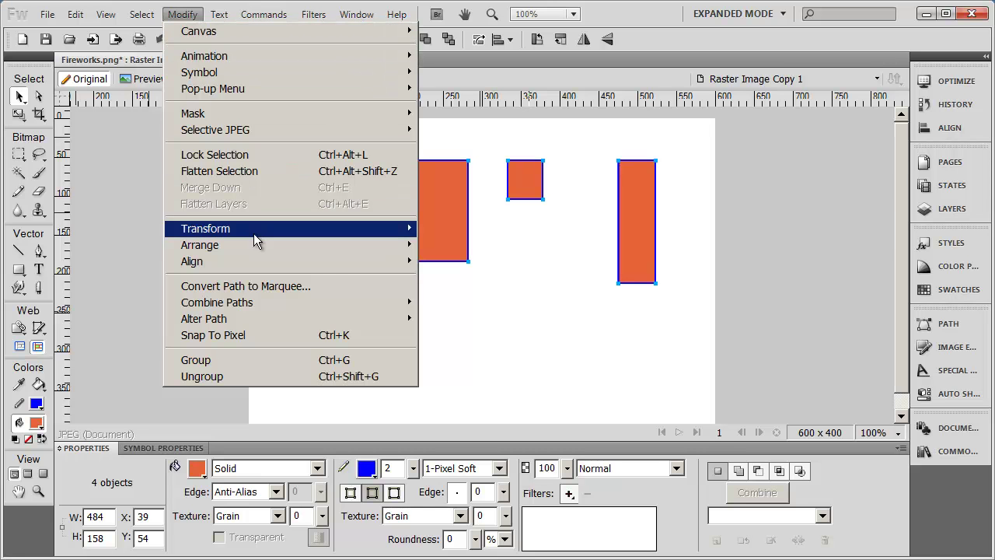
pyautogui.moveTo(259, 266)
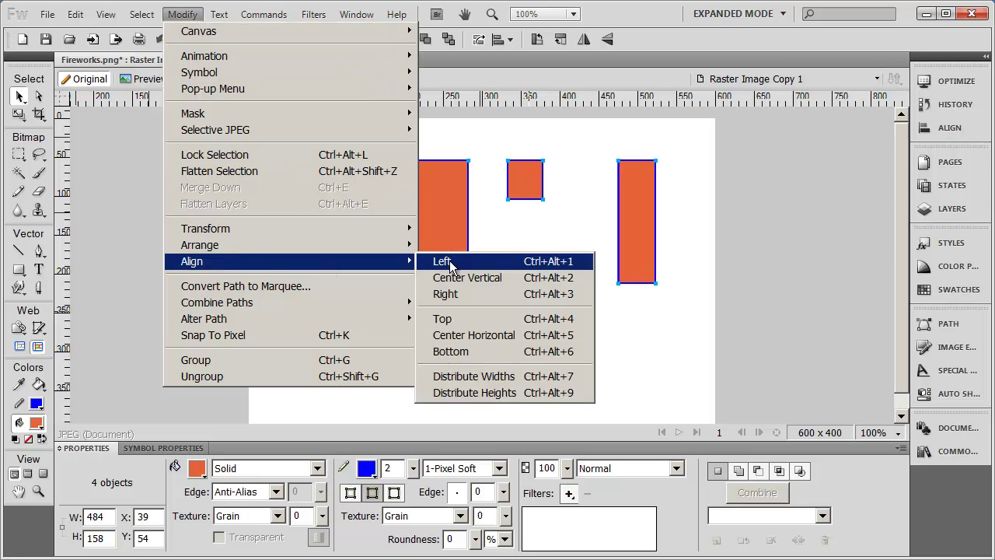
pyautogui.click(439, 352)
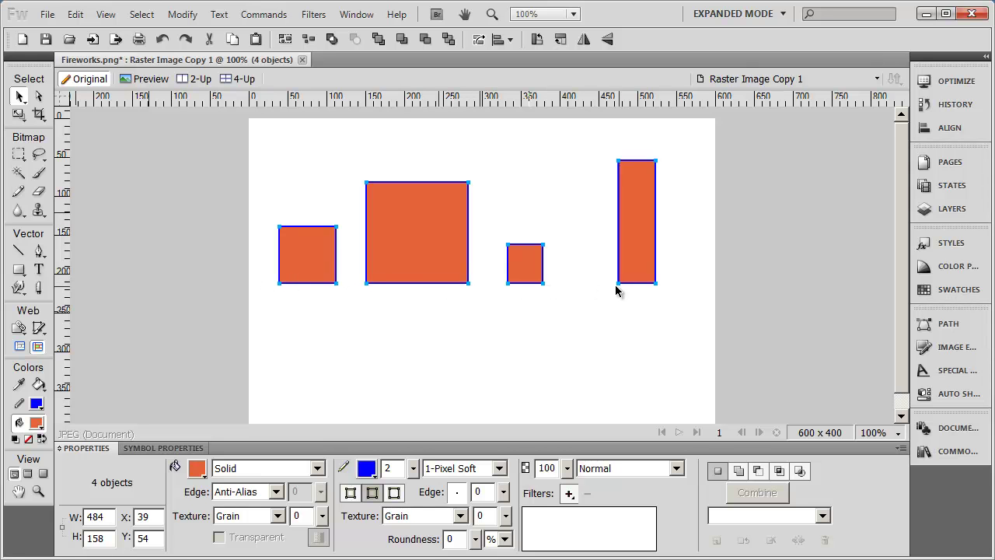
pyautogui.click(945, 128)
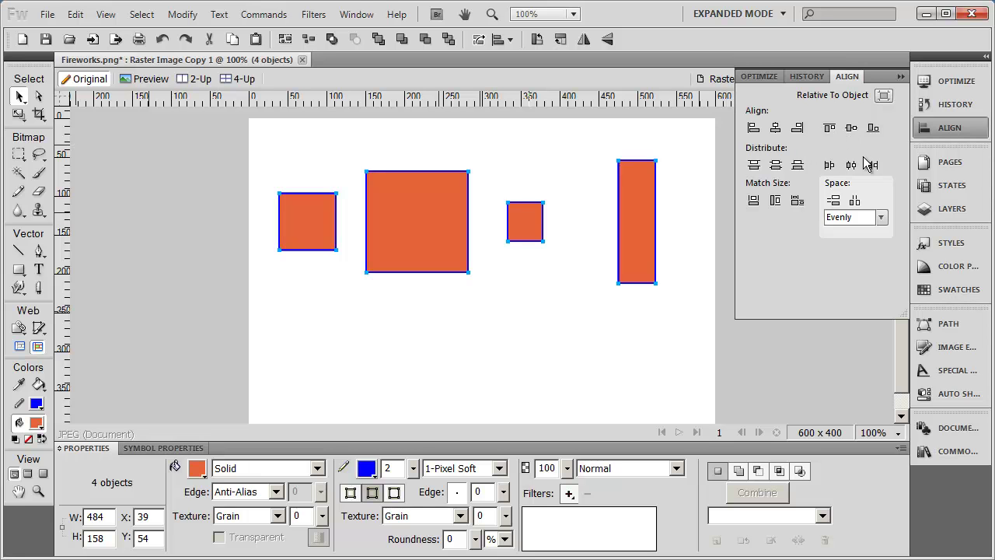
# Step: Drag the big and small squares into a vertical stack and marquee-select the three
pyautogui.click(515, 359)
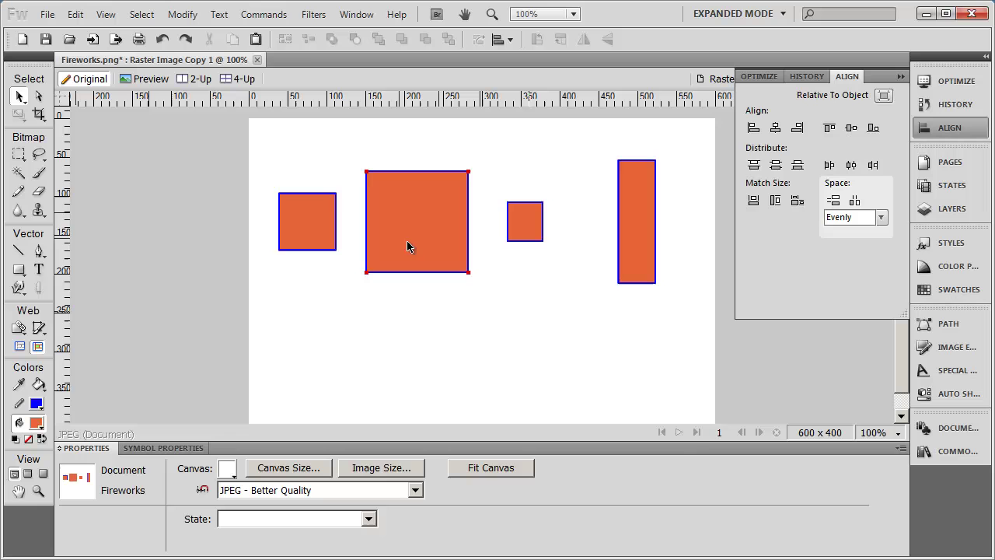
pyautogui.moveTo(406, 245); pyautogui.dragTo(337, 348)
pyautogui.moveTo(527, 233); pyautogui.dragTo(427, 169)
pyautogui.moveTo(365, 324); pyautogui.dragTo(381, 363)
pyautogui.moveTo(249, 123); pyautogui.dragTo(482, 427)
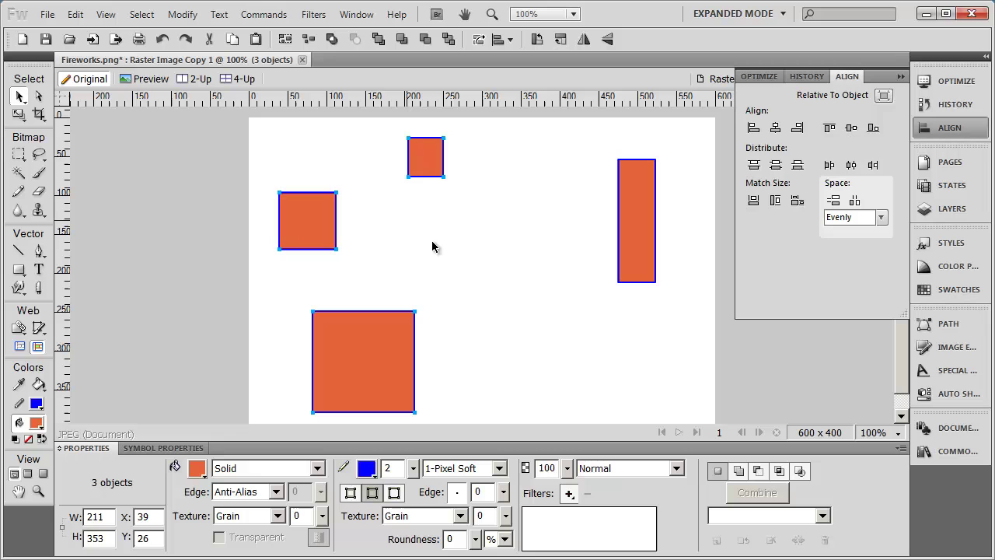
# Step: Align the three stacked squares left, then centred, then right using the Align panel
pyautogui.click(754, 128)
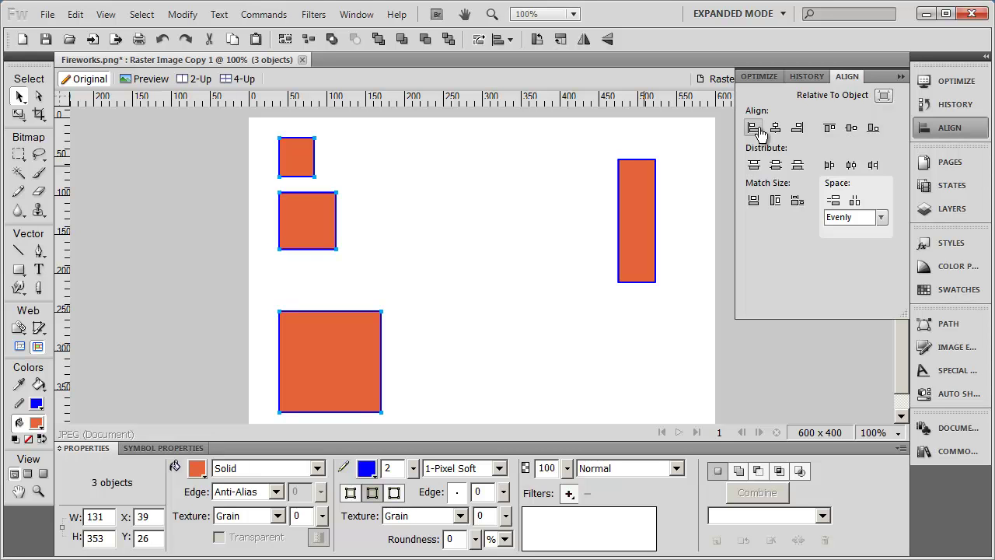
pyautogui.click(776, 131)
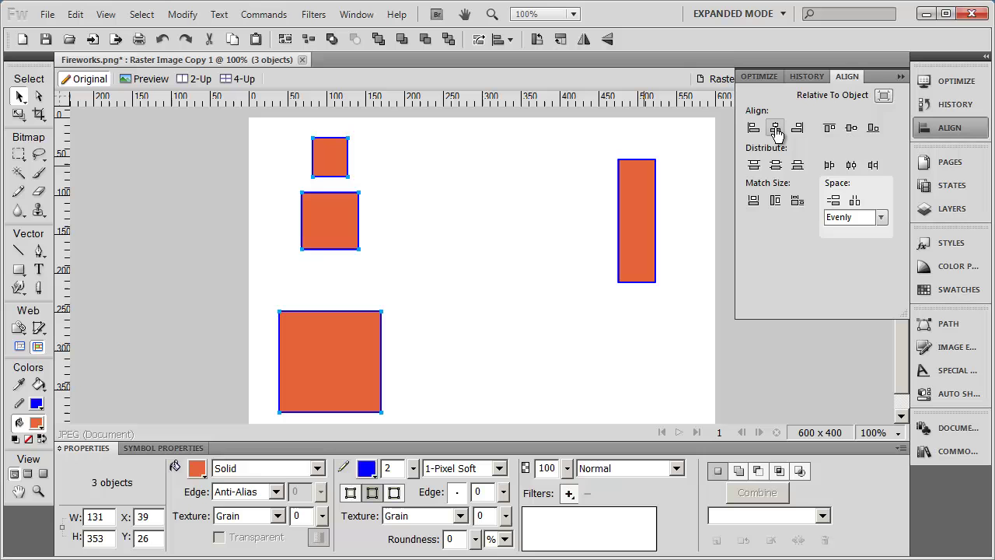
pyautogui.click(796, 129)
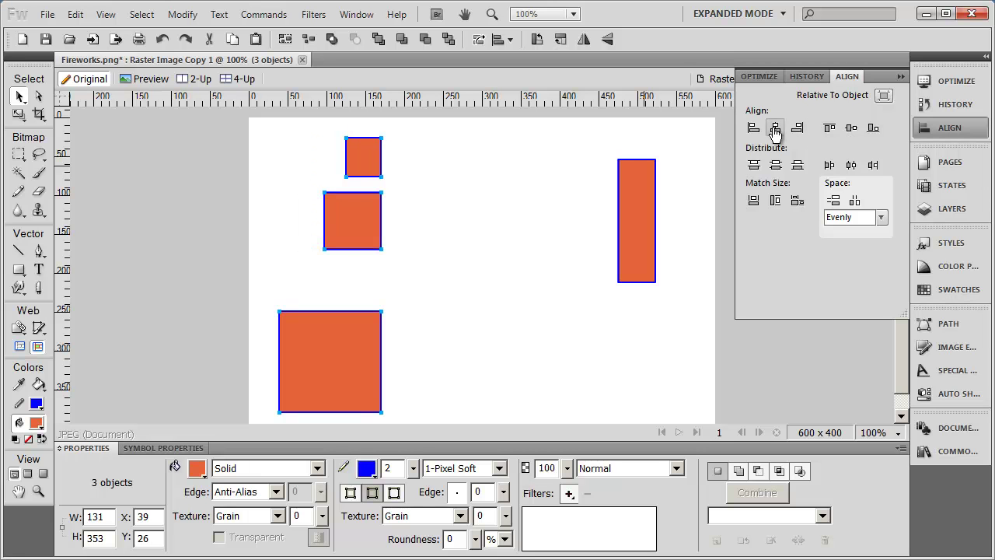
pyautogui.click(182, 14)
pyautogui.moveTo(244, 264)
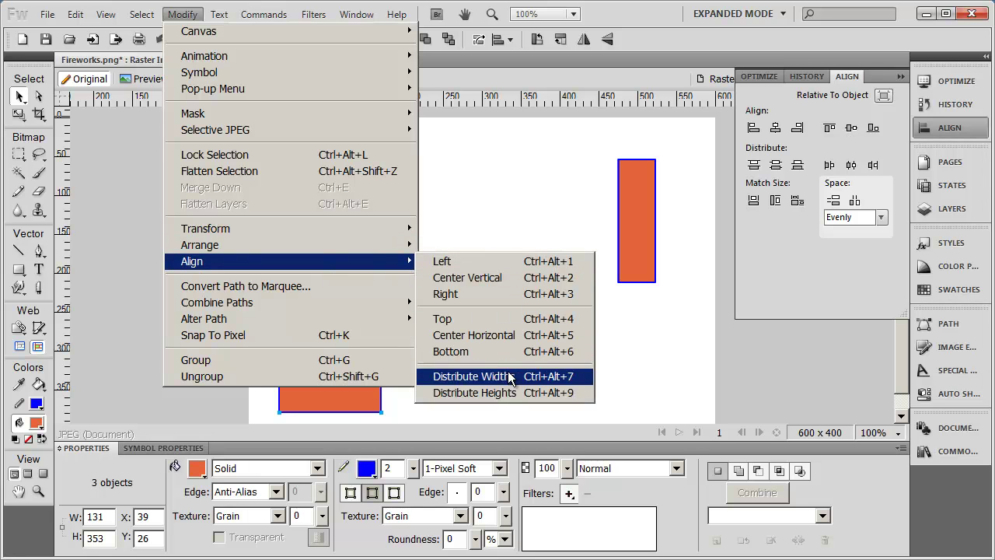
# Step: Drag the small, big, medium squares and the tall rectangle back into one horizontal row
pyautogui.click(513, 174)
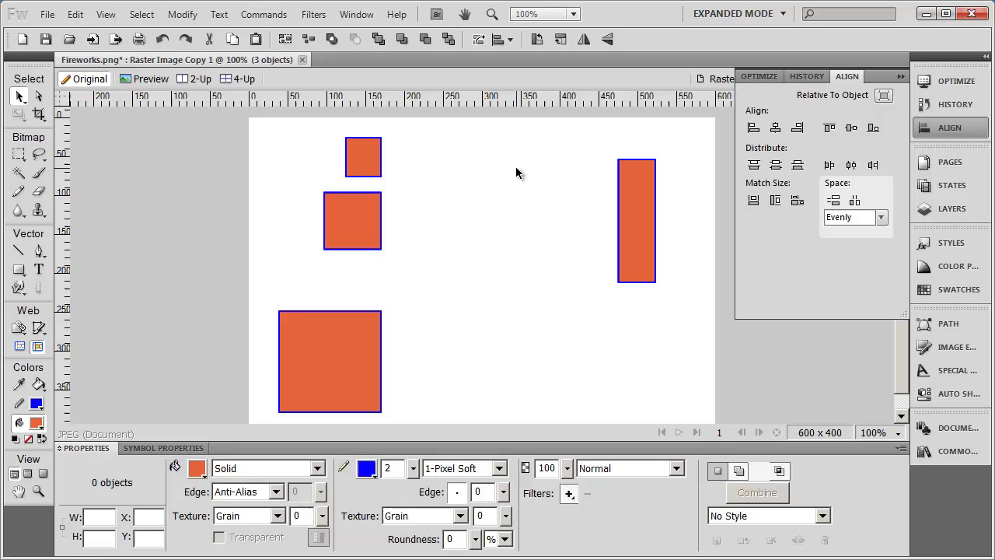
pyautogui.moveTo(369, 215); pyautogui.dragTo(574, 215)
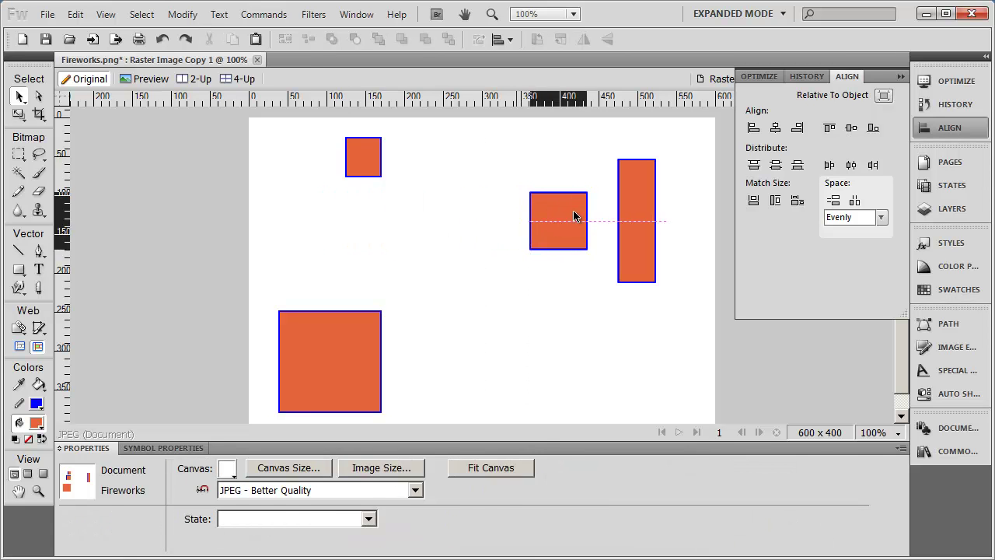
pyautogui.moveTo(355, 337); pyautogui.dragTo(459, 203)
pyautogui.moveTo(359, 155); pyautogui.dragTo(279, 209)
pyautogui.moveTo(627, 245); pyautogui.dragTo(672, 240)
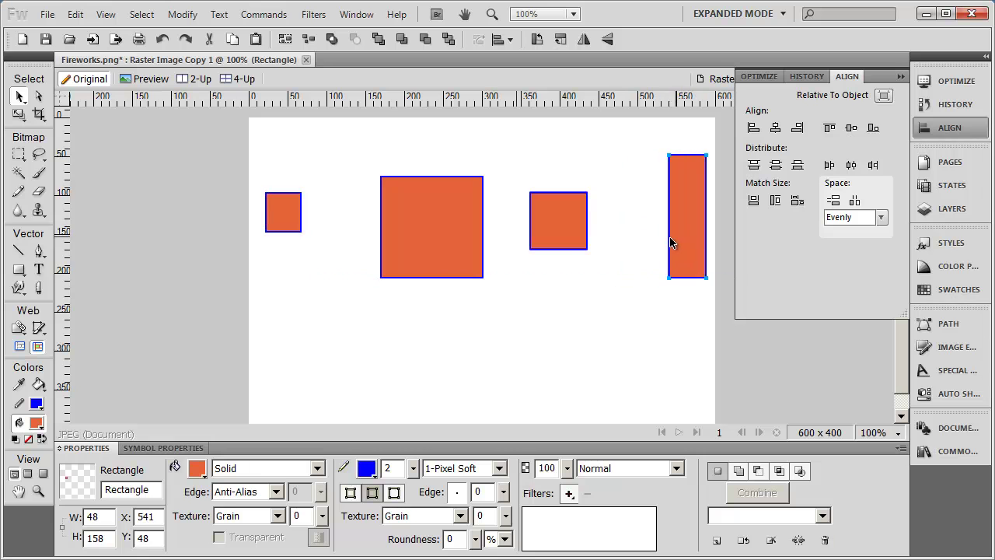
pyautogui.moveTo(572, 238); pyautogui.dragTo(546, 238)
pyautogui.click(514, 352)
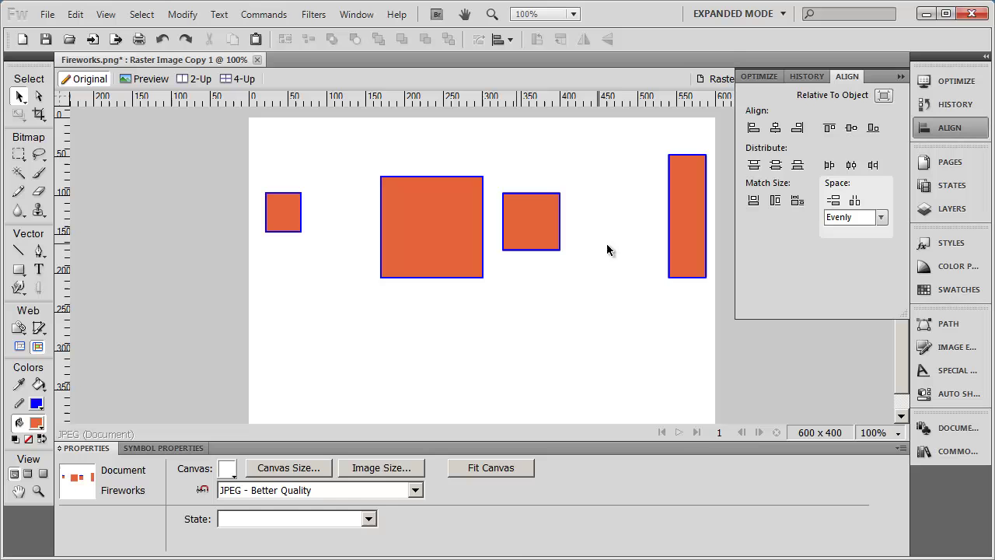
pyautogui.moveTo(696, 244); pyautogui.dragTo(672, 247)
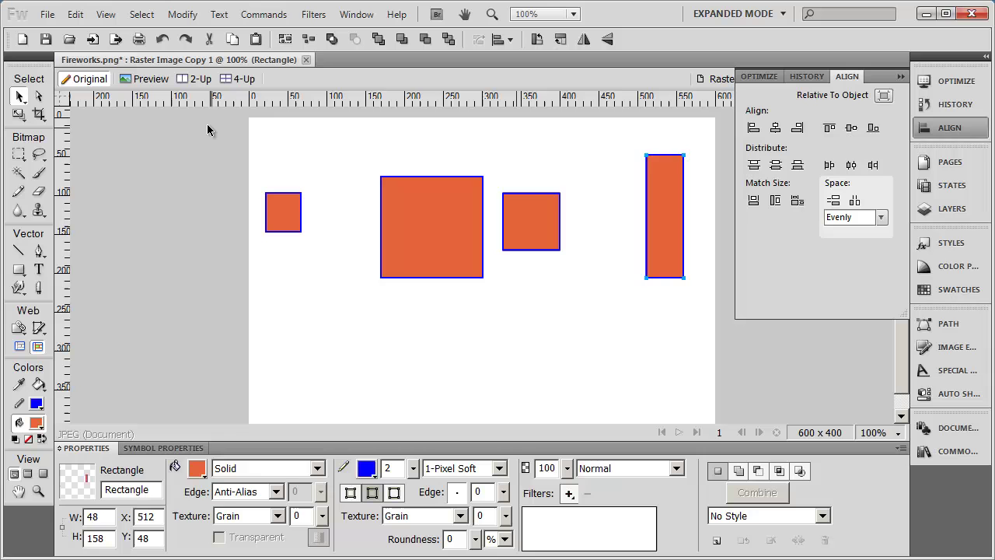
# Step: Select all four rectangles and apply Modify > Align > Distribute Widths
pyautogui.moveTo(208, 125); pyautogui.dragTo(675, 315)
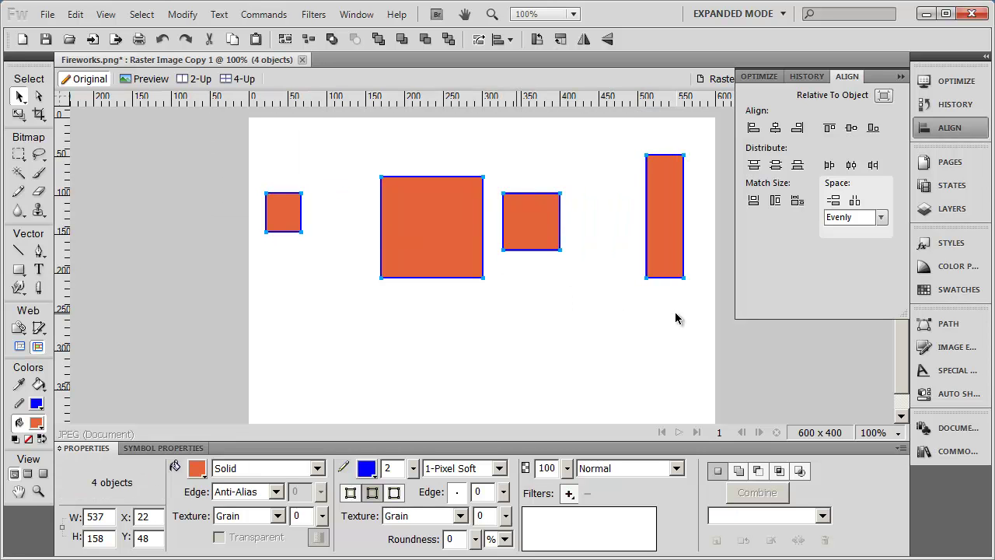
pyautogui.click(178, 14)
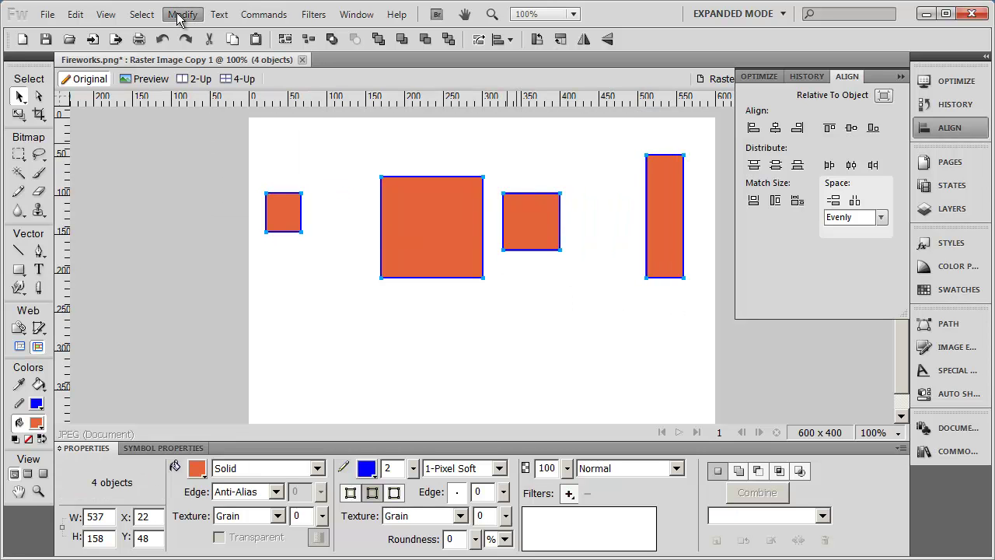
pyautogui.moveTo(256, 264)
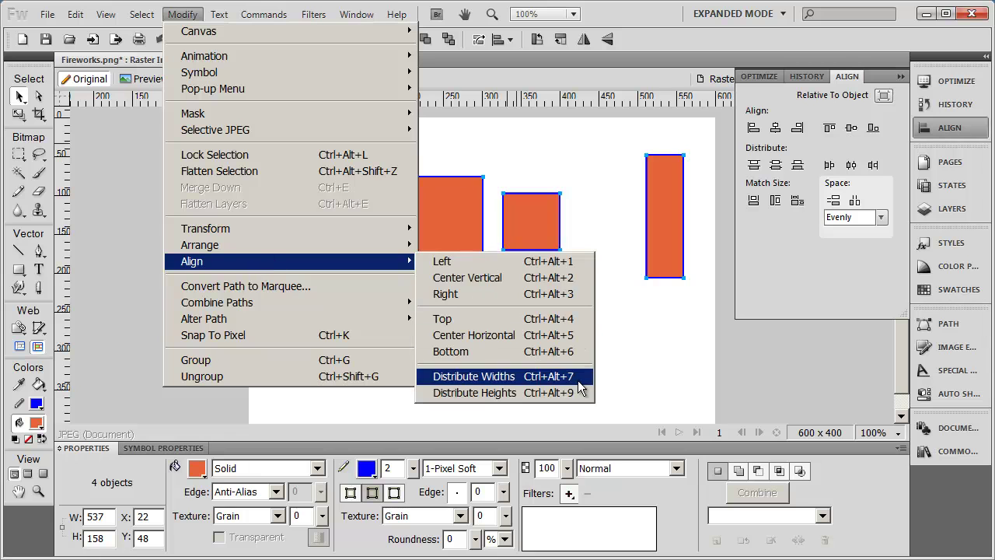
pyautogui.click(524, 383)
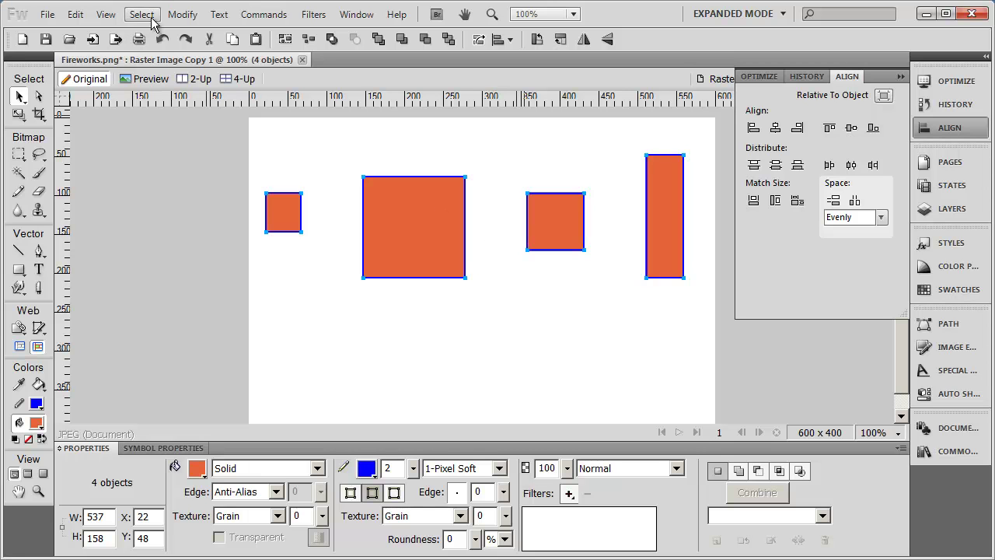
# Step: Stack the small, large and medium squares in a left column and apply Distribute Heights
pyautogui.click(182, 14)
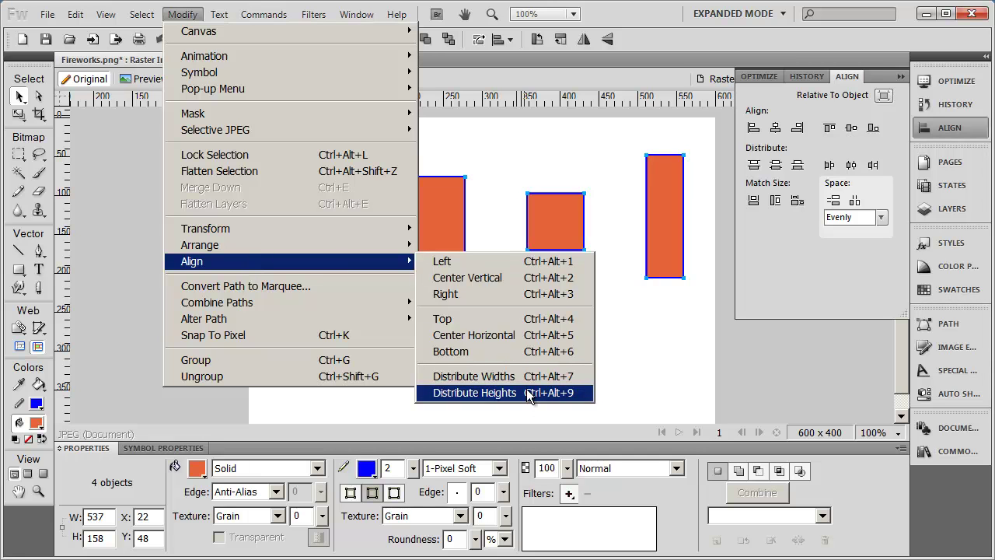
pyautogui.click(652, 364)
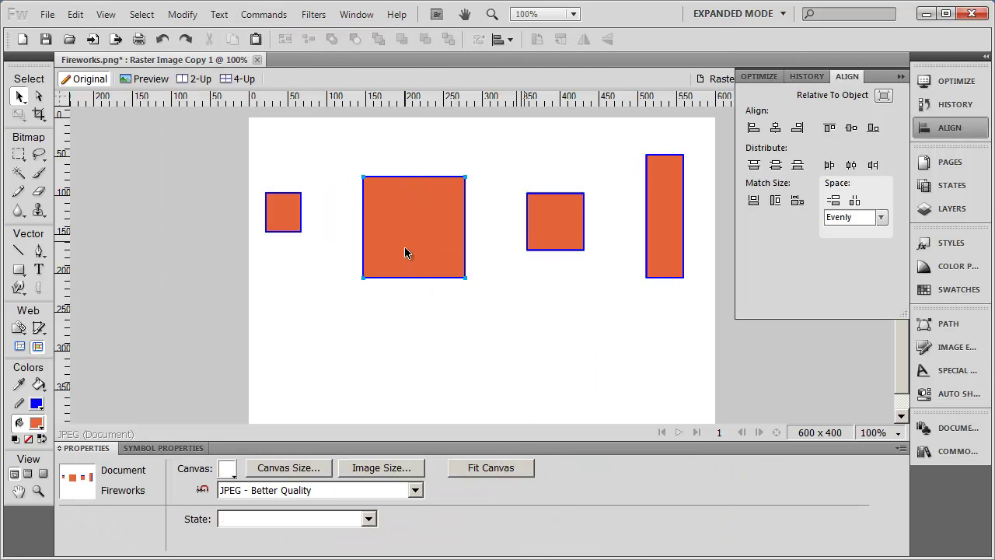
pyautogui.moveTo(406, 251); pyautogui.dragTo(350, 295)
pyautogui.click(267, 211)
pyautogui.moveTo(266, 211); pyautogui.dragTo(346, 143)
pyautogui.moveTo(558, 227); pyautogui.dragTo(365, 391)
pyautogui.moveTo(270, 123); pyautogui.dragTo(449, 407)
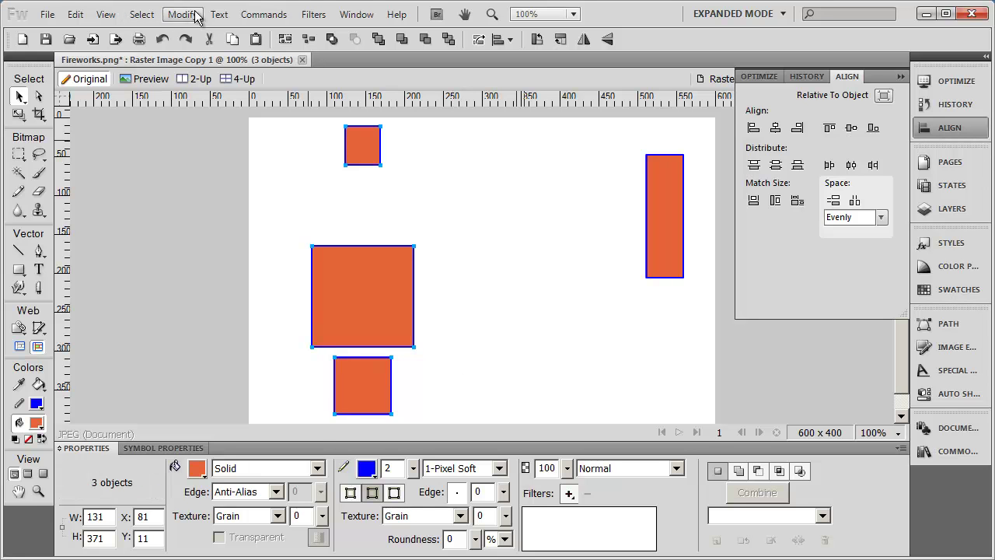
pyautogui.click(776, 165)
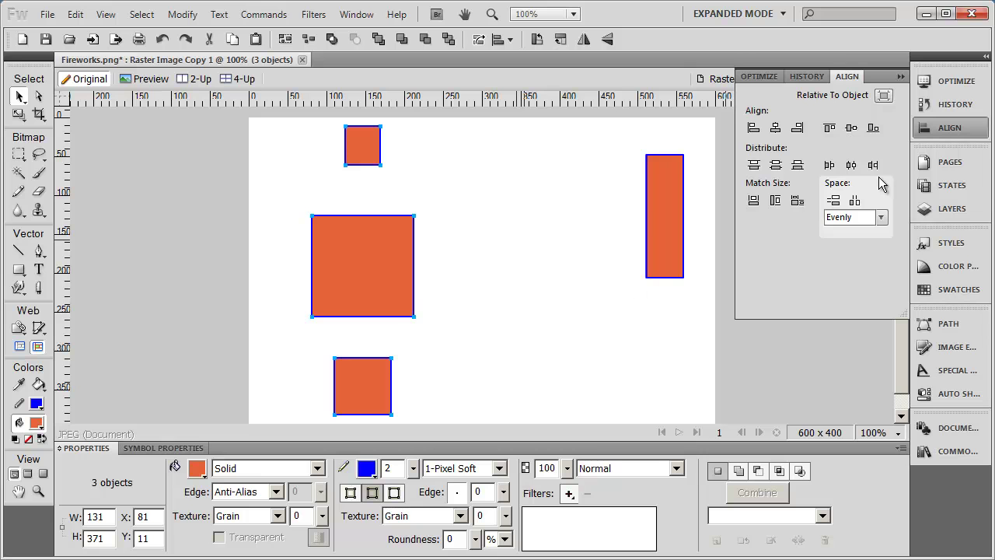
# Step: Choose a fixed spacing amount in the Align panel's Space option and clear the selection
pyautogui.click(883, 219)
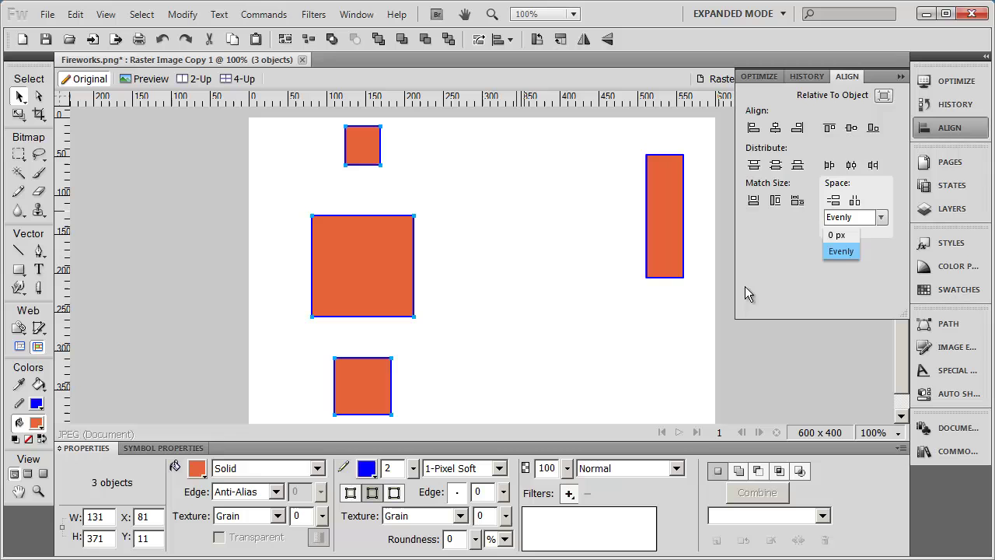
pyautogui.click(837, 235)
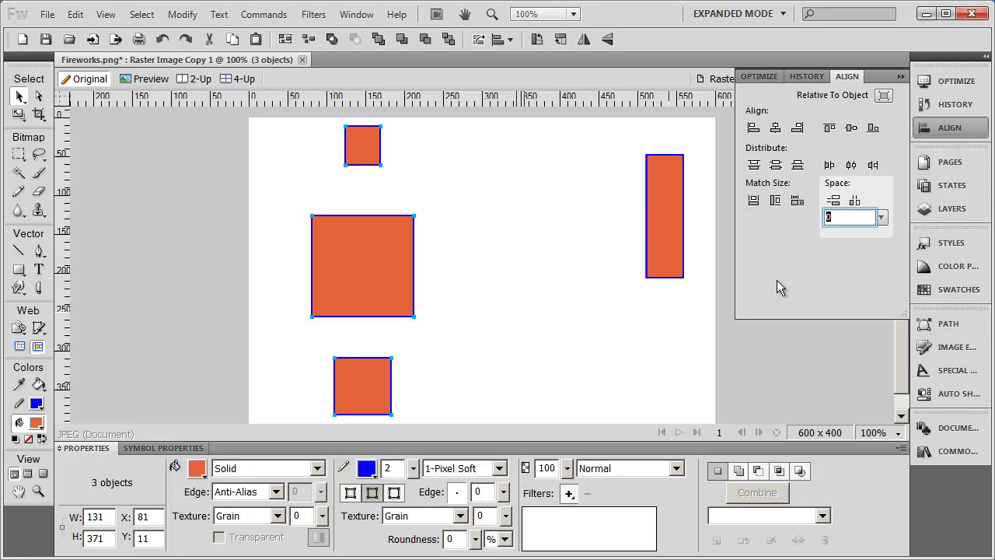
pyautogui.click(502, 317)
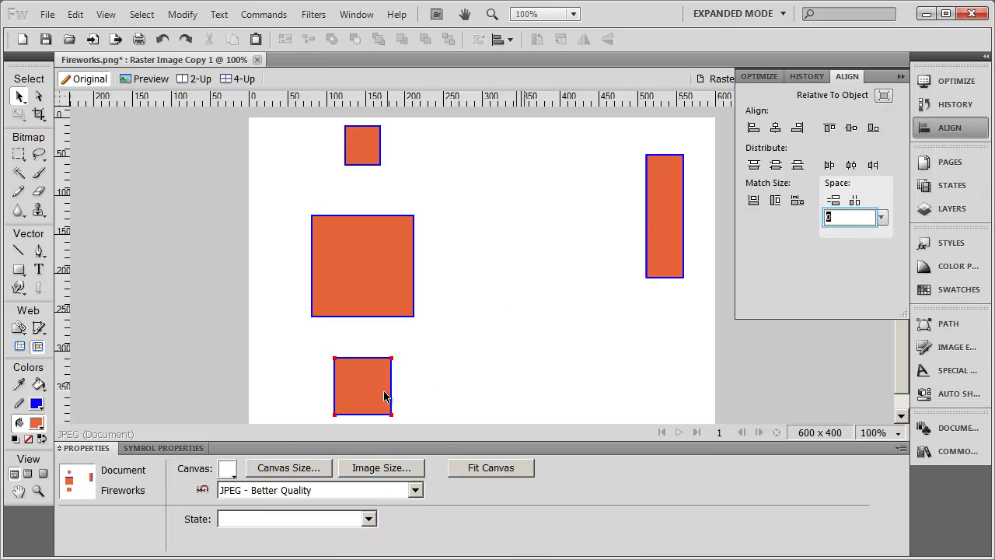
# Step: Move the bottom and small squares into the row and space all four 10 px apart horizontally
pyautogui.moveTo(377, 392); pyautogui.dragTo(461, 248)
pyautogui.moveTo(372, 153); pyautogui.dragTo(596, 238)
pyautogui.moveTo(241, 144); pyautogui.dragTo(706, 384)
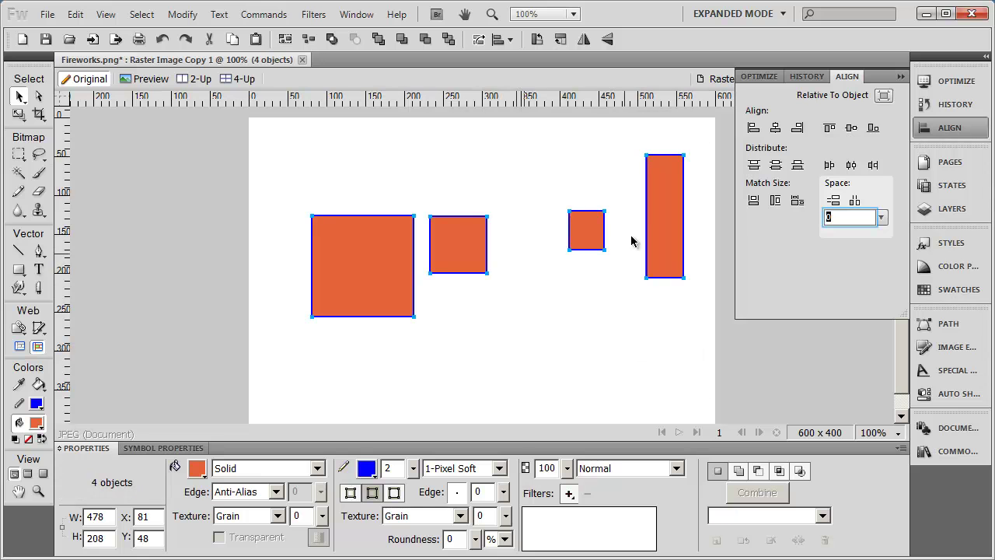
pyautogui.click(855, 204)
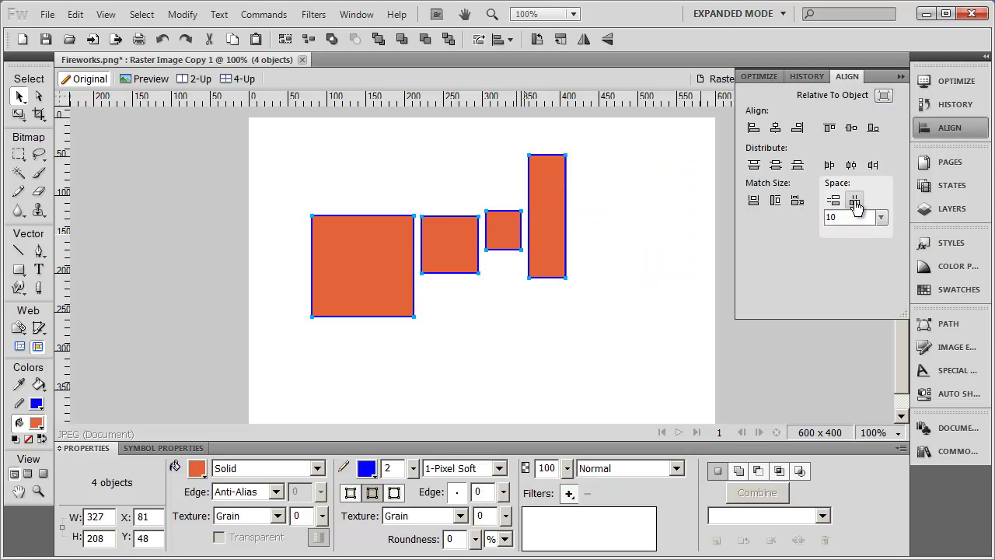